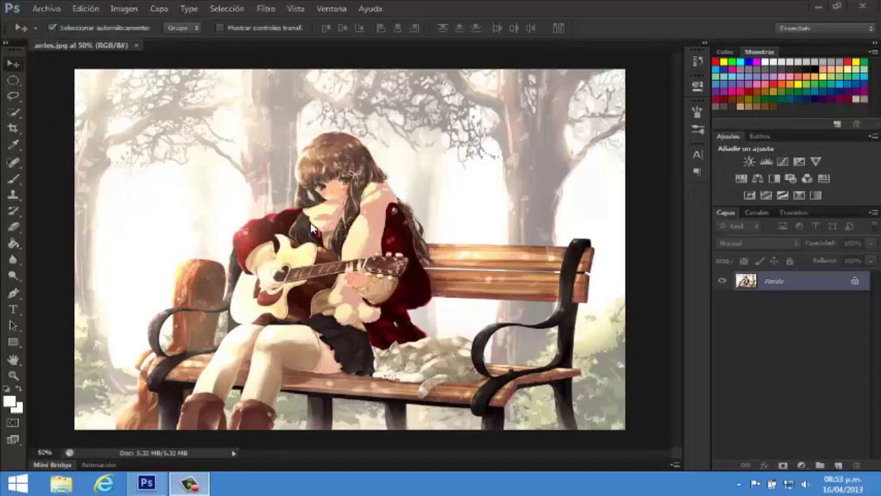
Step: Duplicate the Fondo background as Capa 1 and desaturate the copy to black and white
key("ctrl+j")
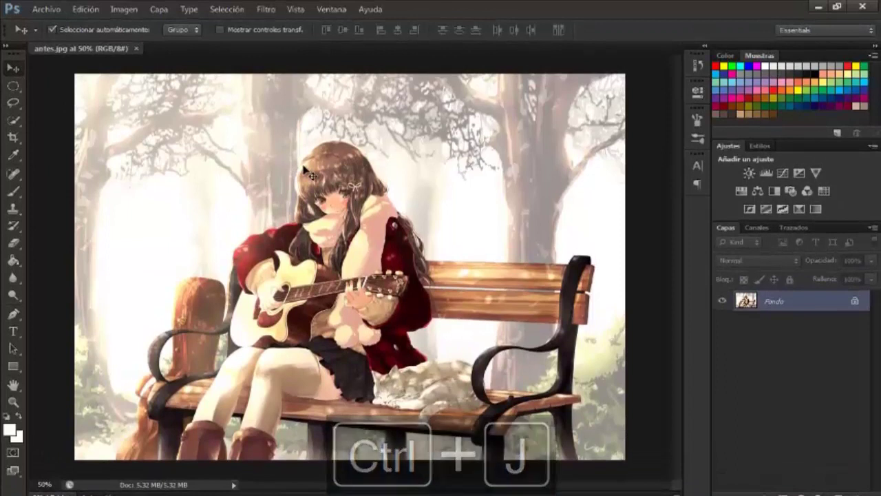
key("ctrl+j")
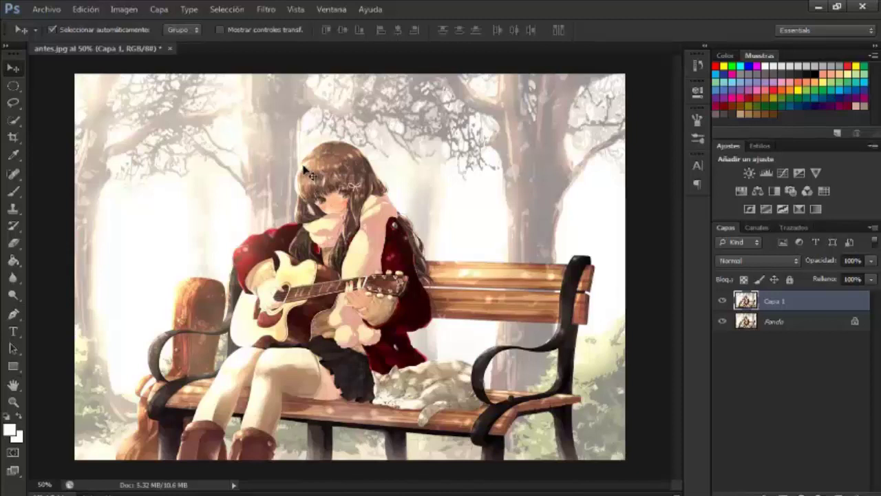
key("ctrl+shift+u")
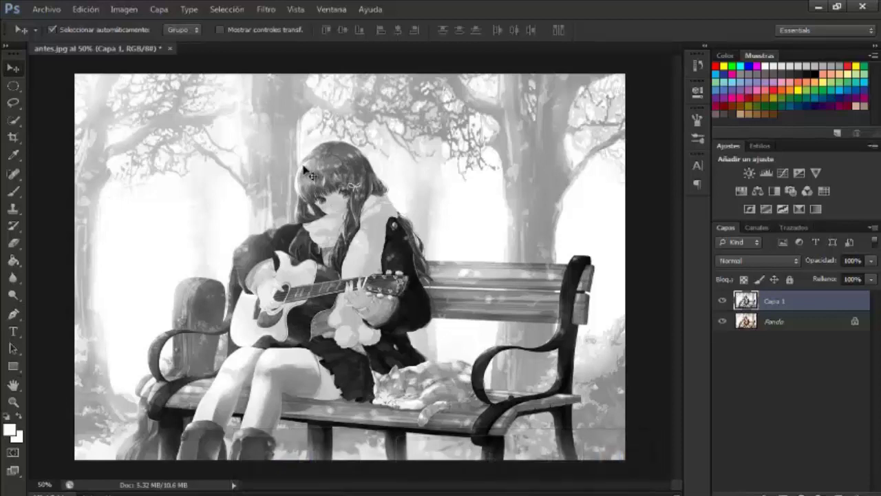
Step: Duplicate Capa 1 as Capa 1 copia and invert the copy into a negative
key("ctrl+j")
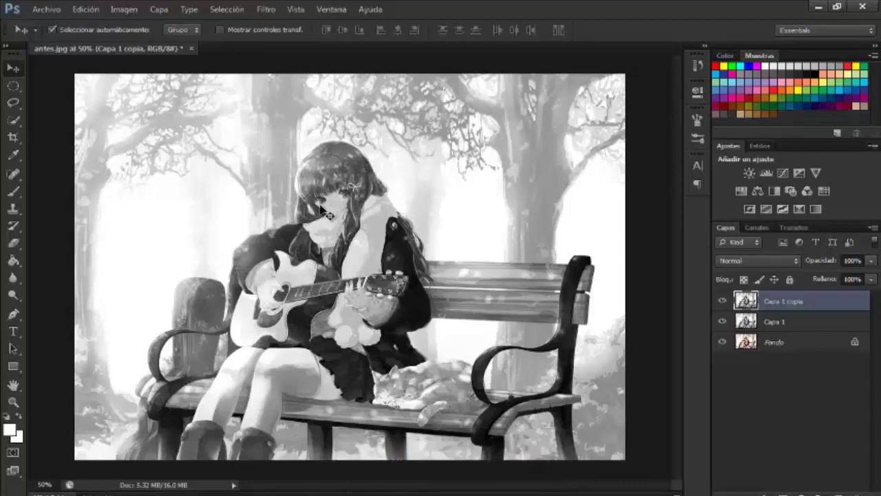
key("ctrl+i")
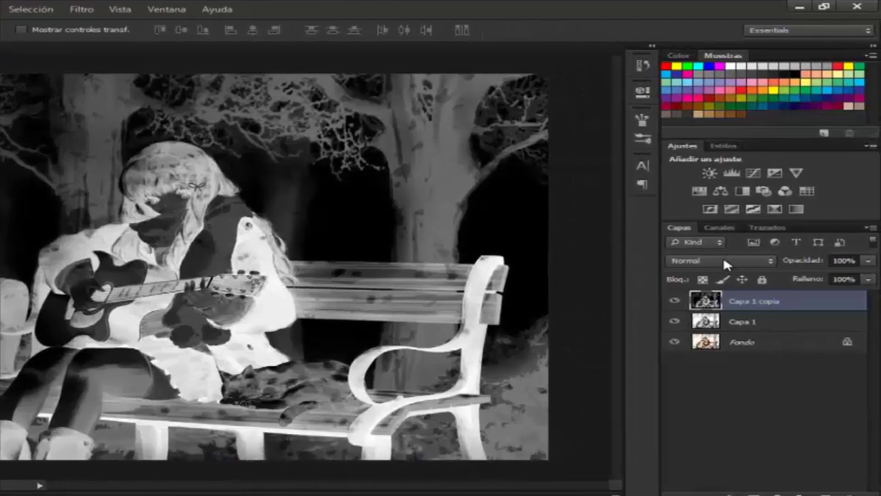
Step: Set Capa 1 copia's blend mode to Sobreexponer color (Color Dodge)
left_click(724, 260)
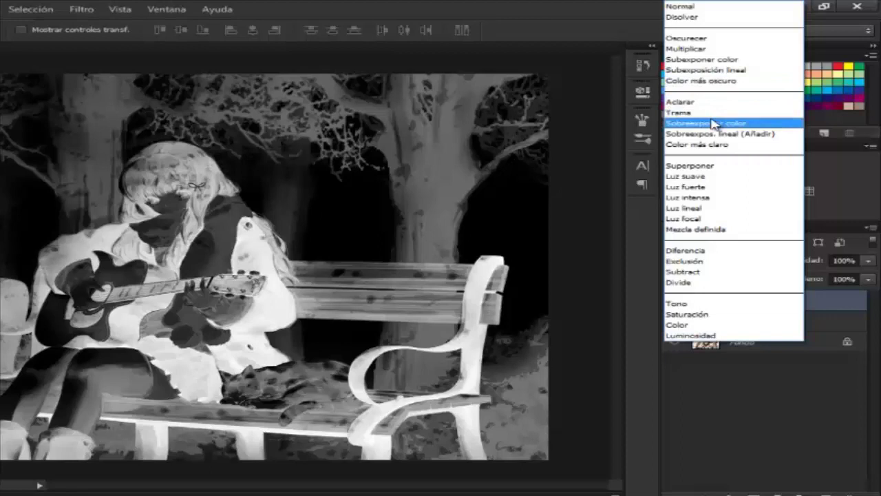
left_click(682, 127)
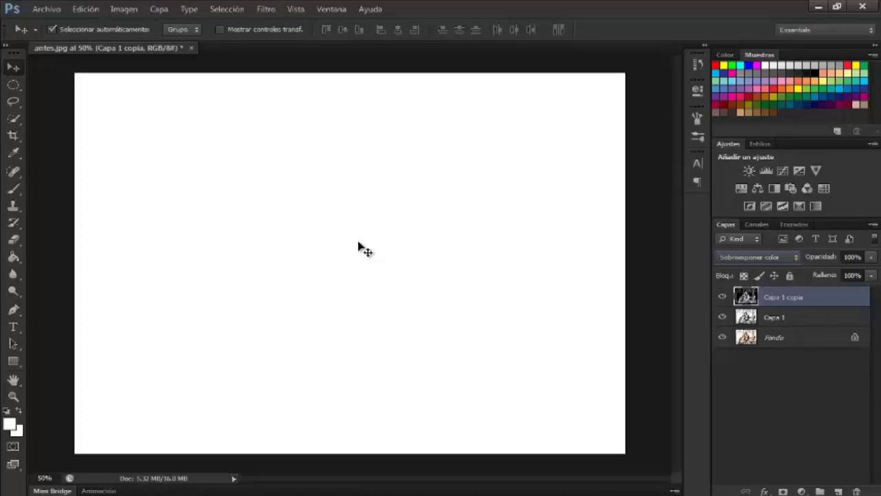
Step: Apply the Filtro > Otro > Mínimo filter at a 2-pixel radius to Capa 1 copia
left_click(265, 11)
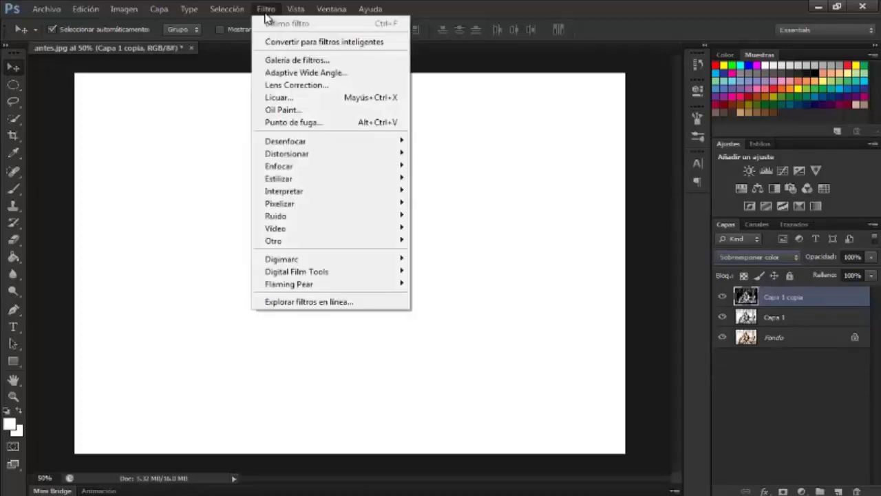
mouse_move(323, 240)
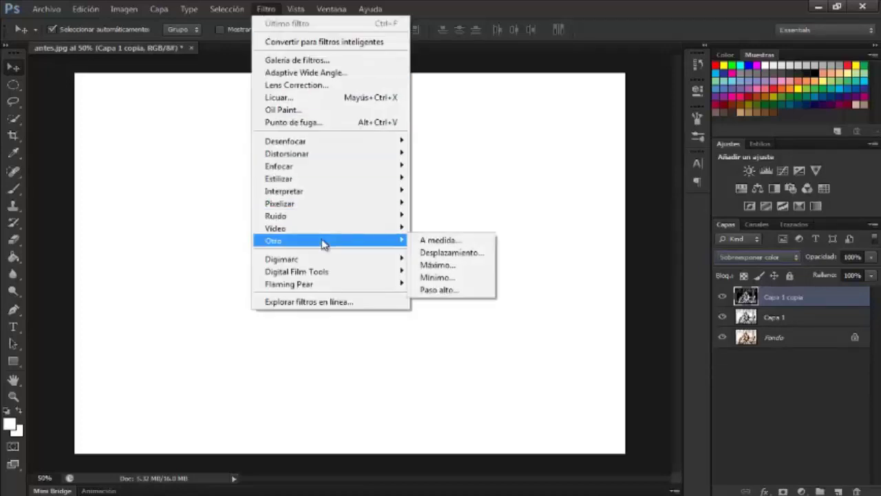
left_click(453, 278)
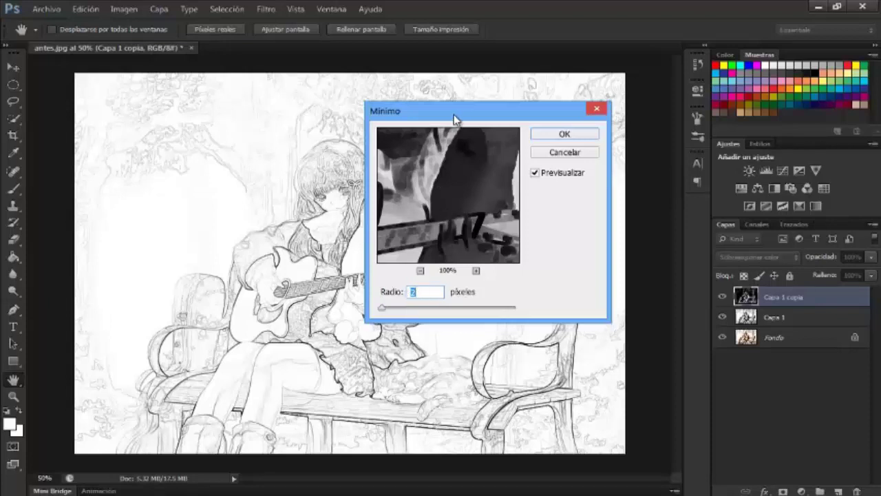
left_click(564, 135)
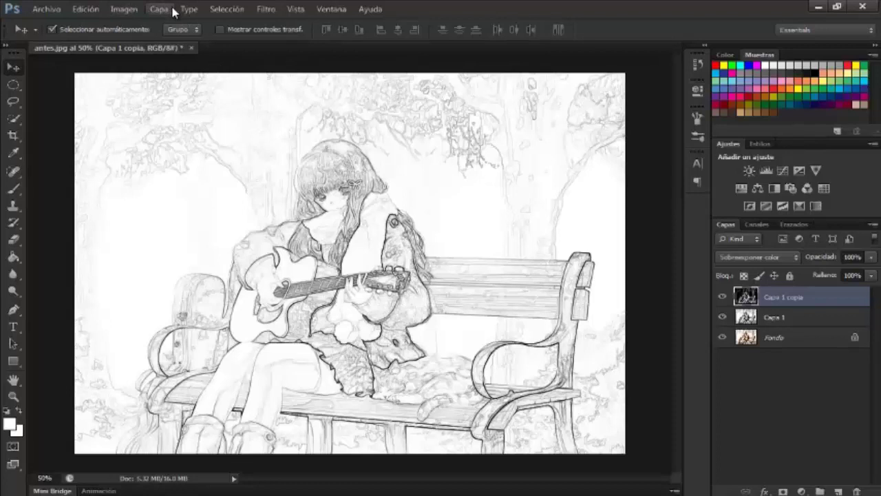
Step: Apply Niveles with input levels 11, 0.87 and 255 to darken the sketch lines
left_click(124, 10)
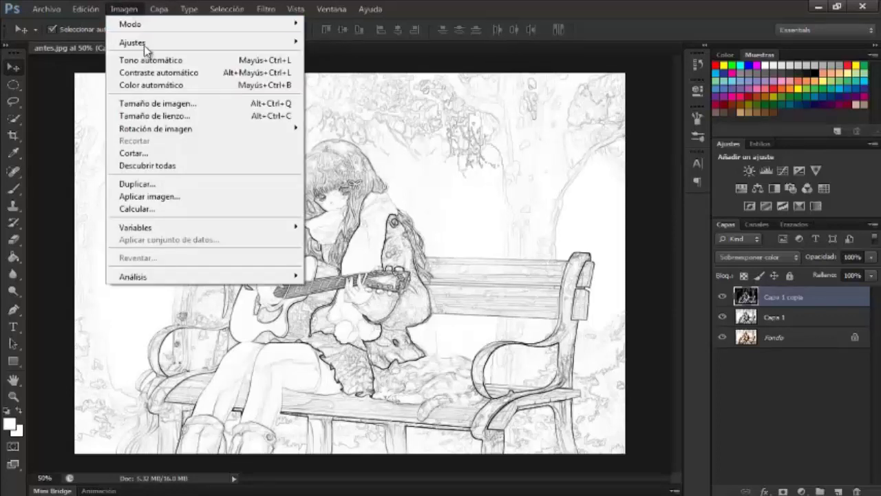
mouse_move(133, 42)
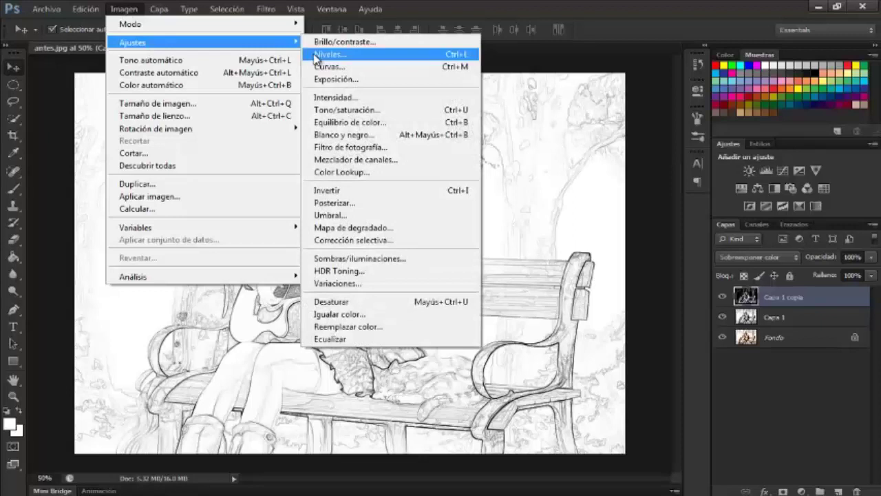
left_click(317, 53)
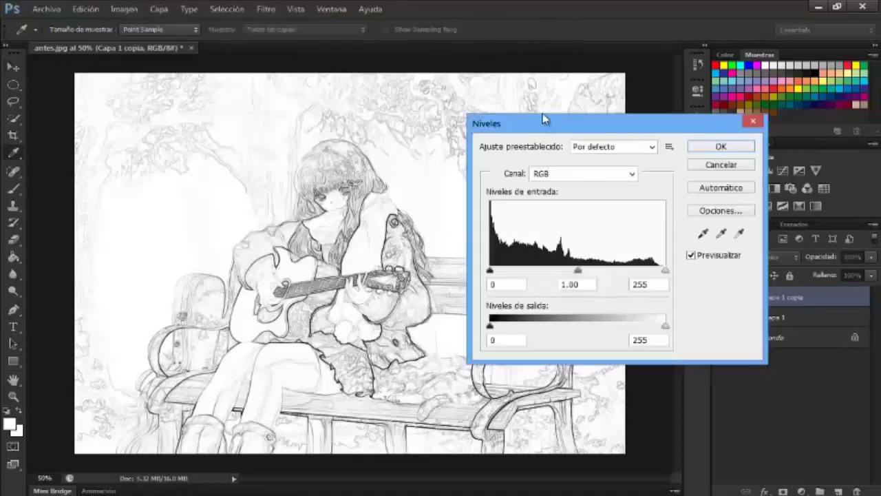
left_click_drag(543, 118, 527, 70)
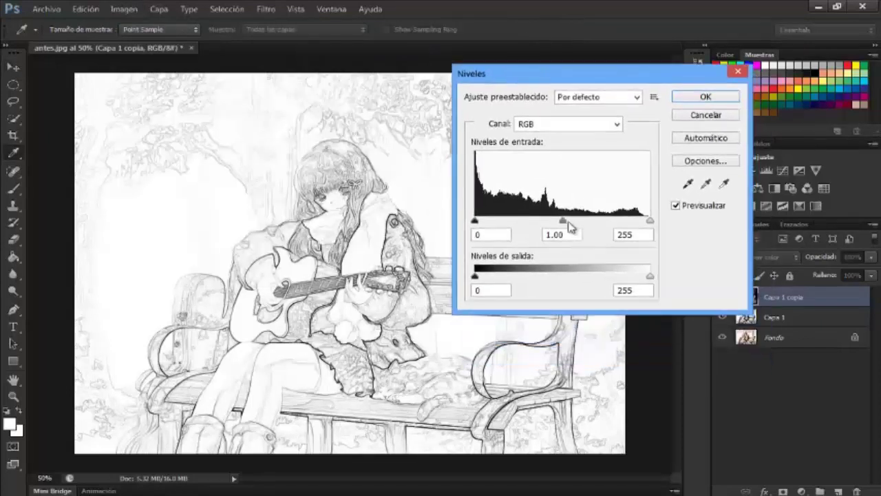
left_click_drag(563, 221, 571, 221)
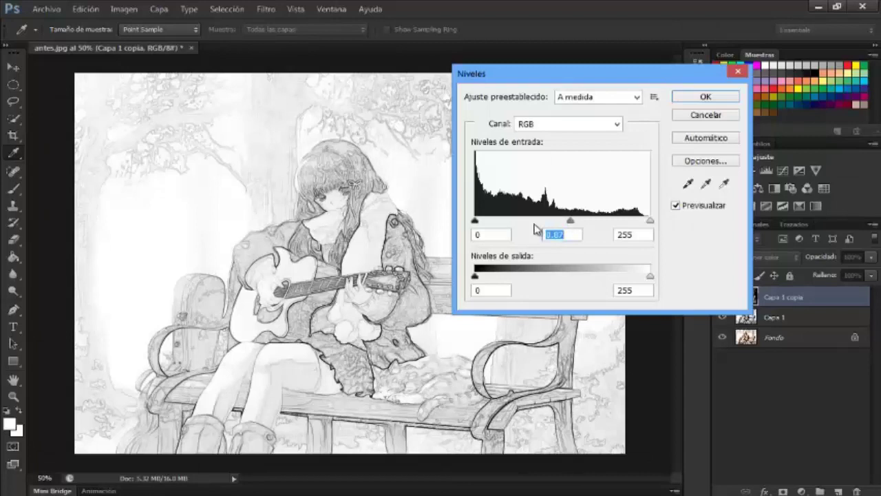
left_click_drag(475, 221, 484, 225)
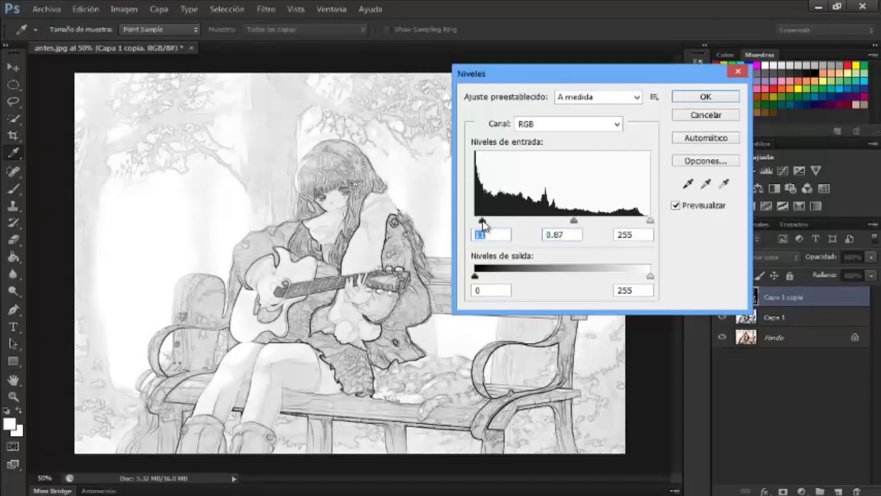
left_click(695, 101)
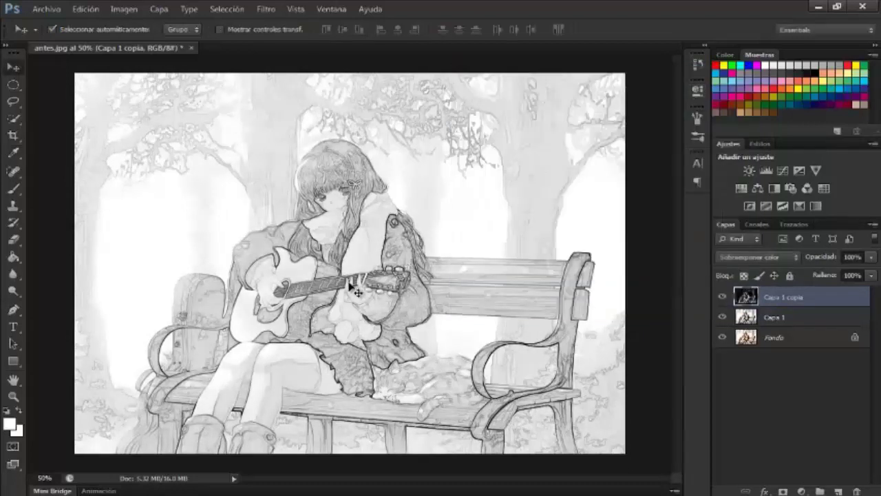